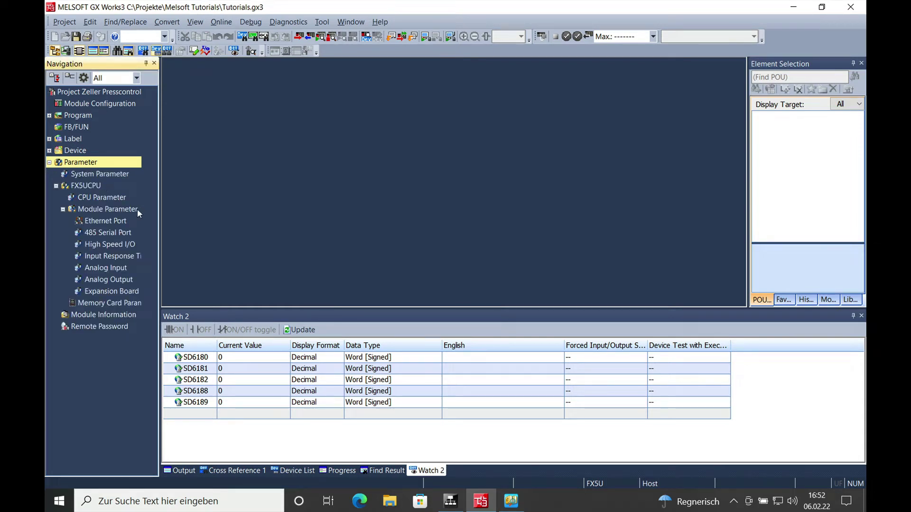
Expand the Parameter and Module Parameter branches and open the Analog Output parameter settings
click(64, 209)
click(63, 209)
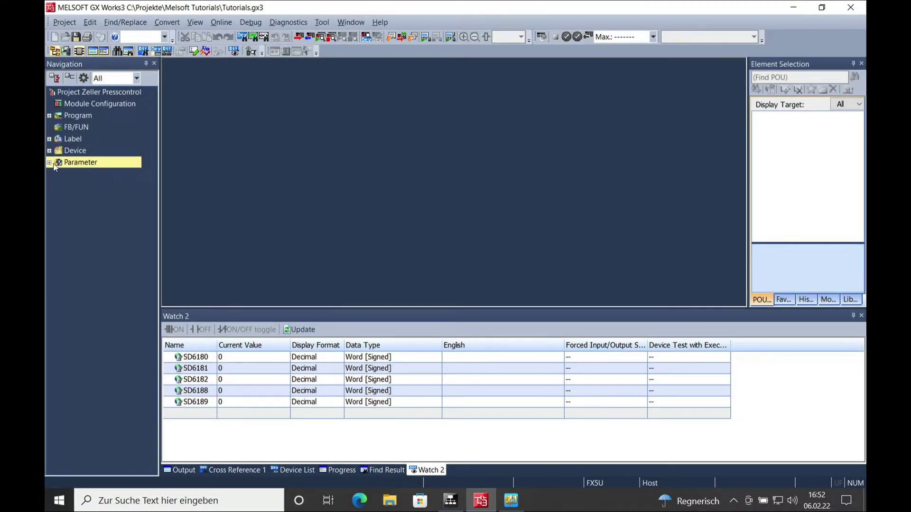
click(50, 163)
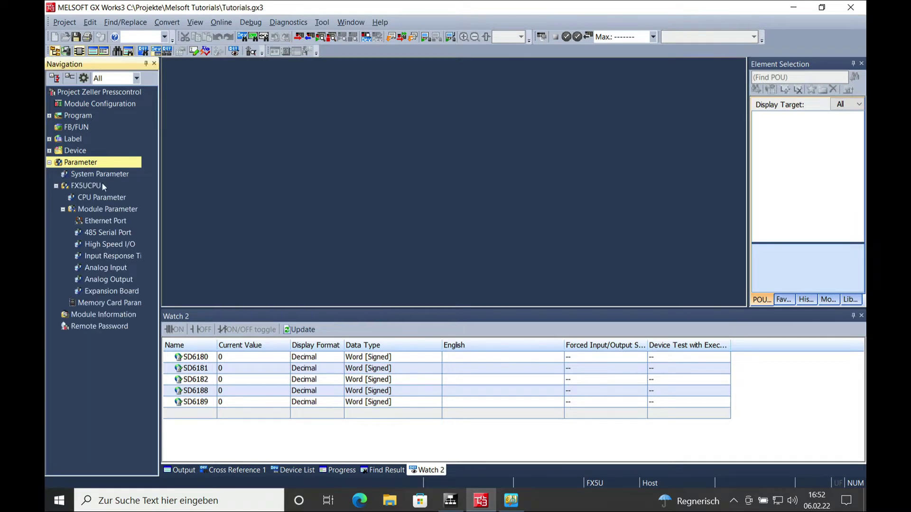
click(63, 209)
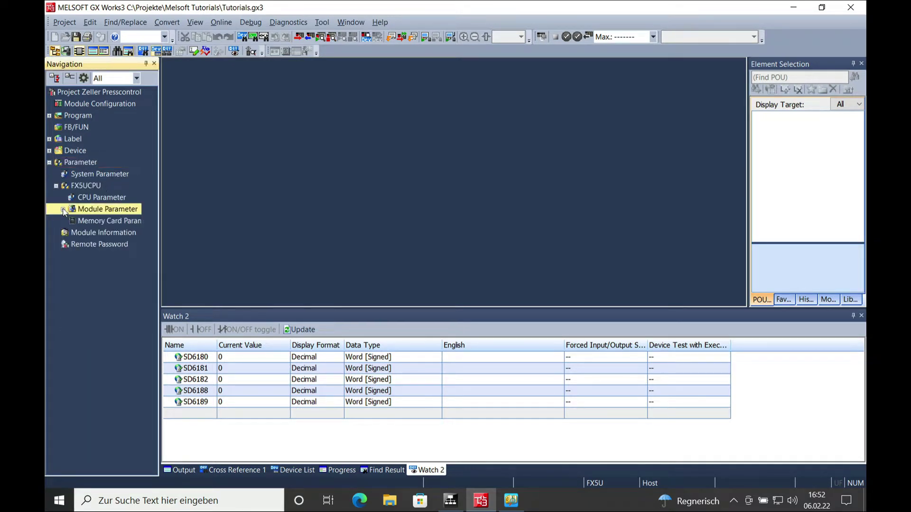
click(63, 209)
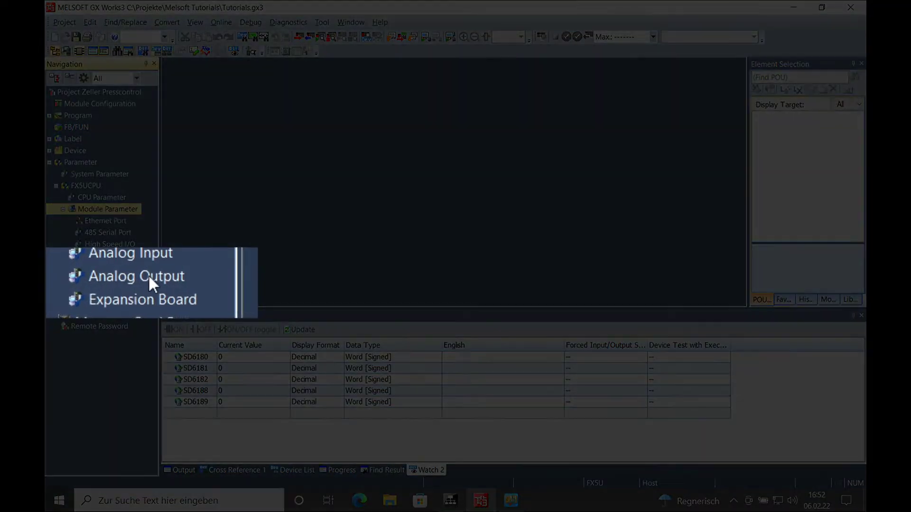
click(114, 279)
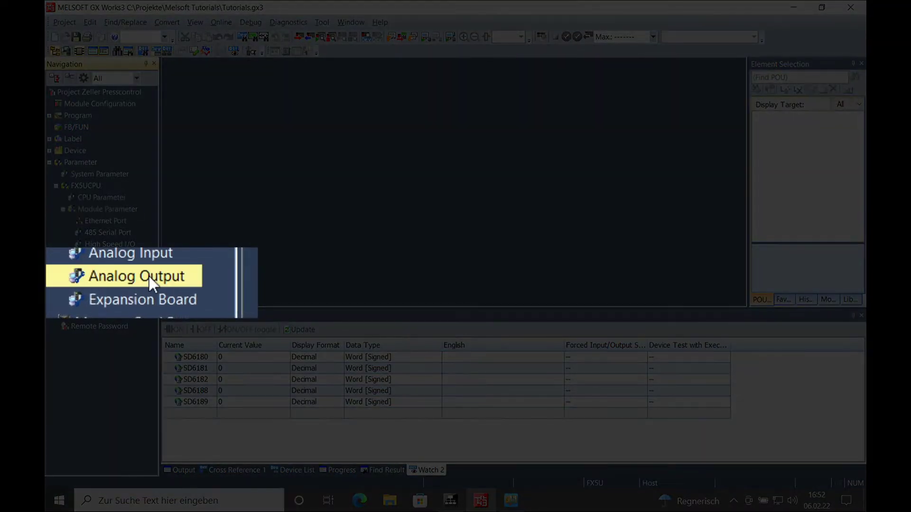
double_click(149, 276)
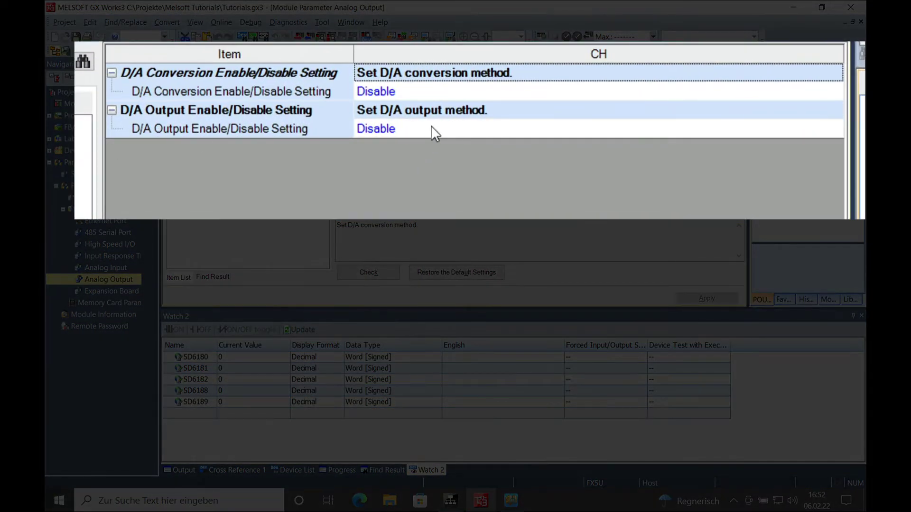
Set D/A Conversion and D/A Output to Enable, check for errors, and apply the settings
click(419, 91)
click(830, 91)
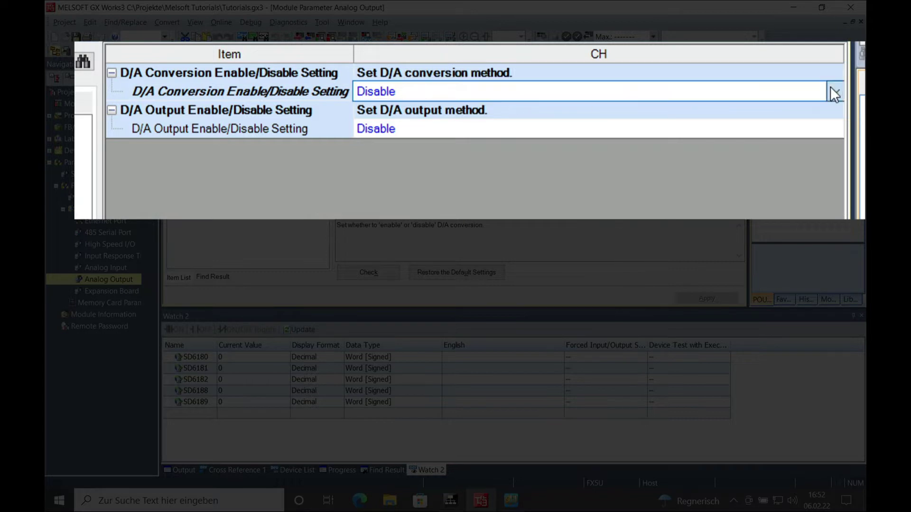
click(489, 112)
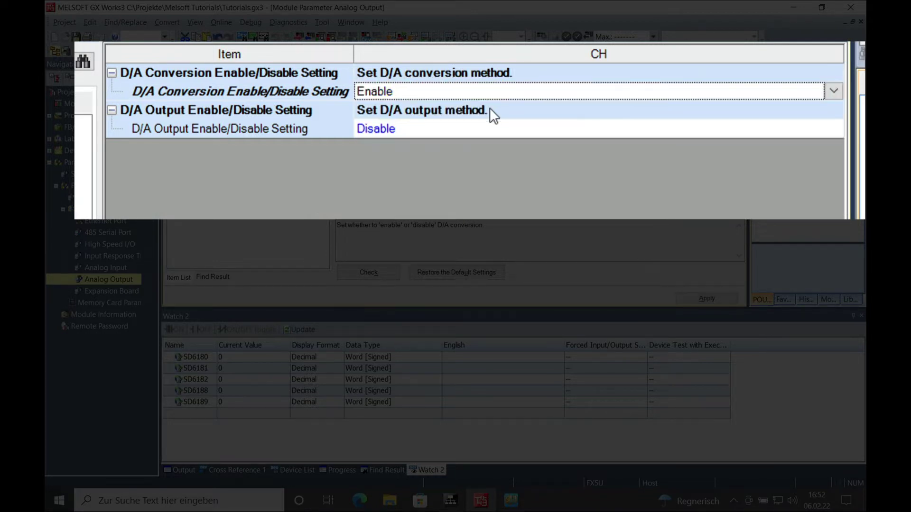
click(525, 124)
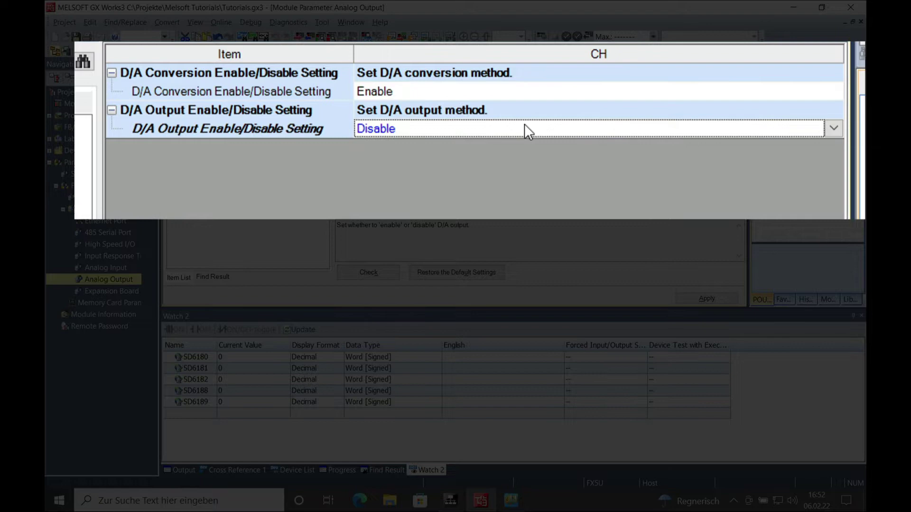
double_click(533, 126)
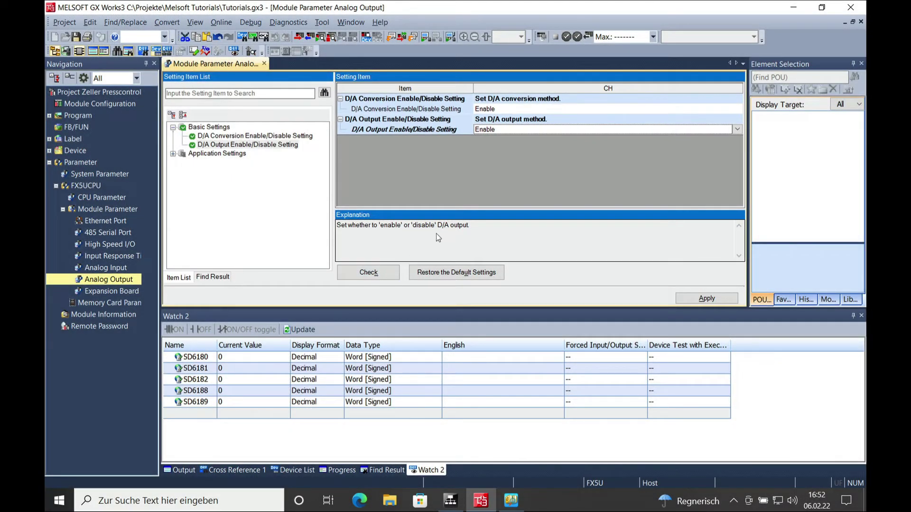
click(393, 272)
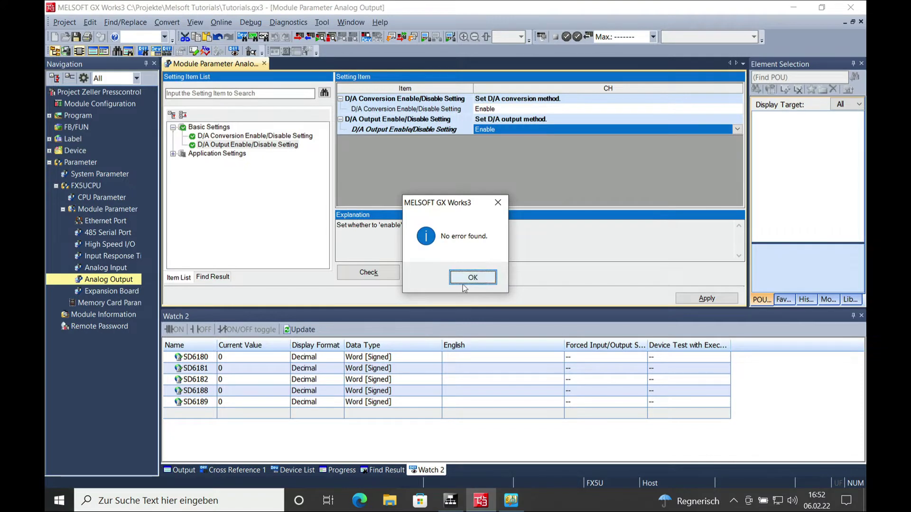
click(481, 278)
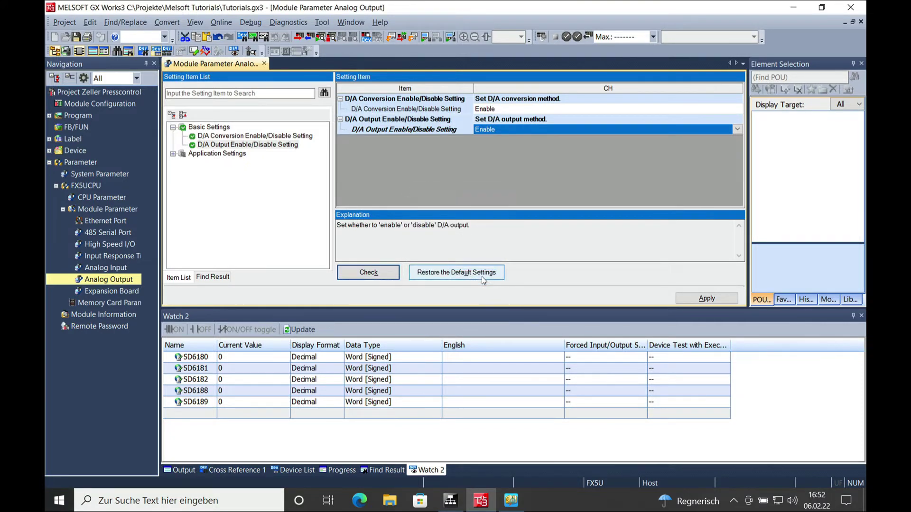
key(XF86AudioMute)
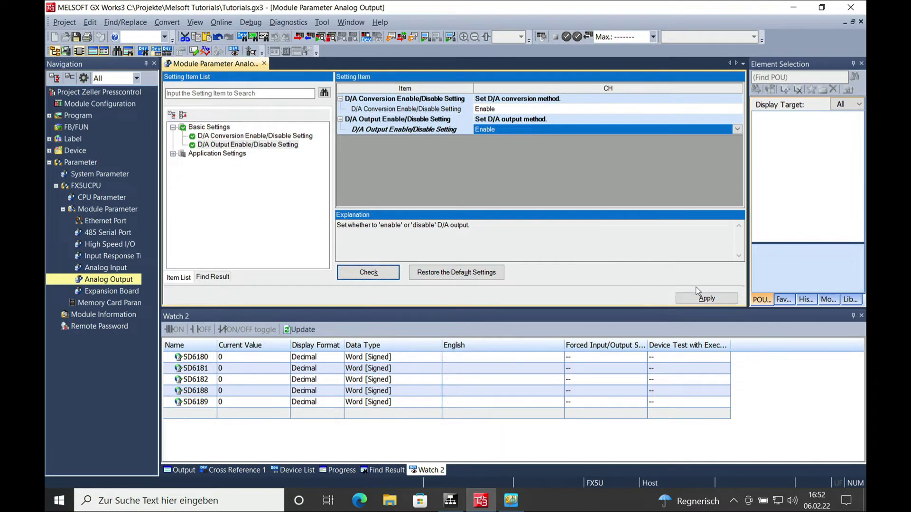
click(703, 298)
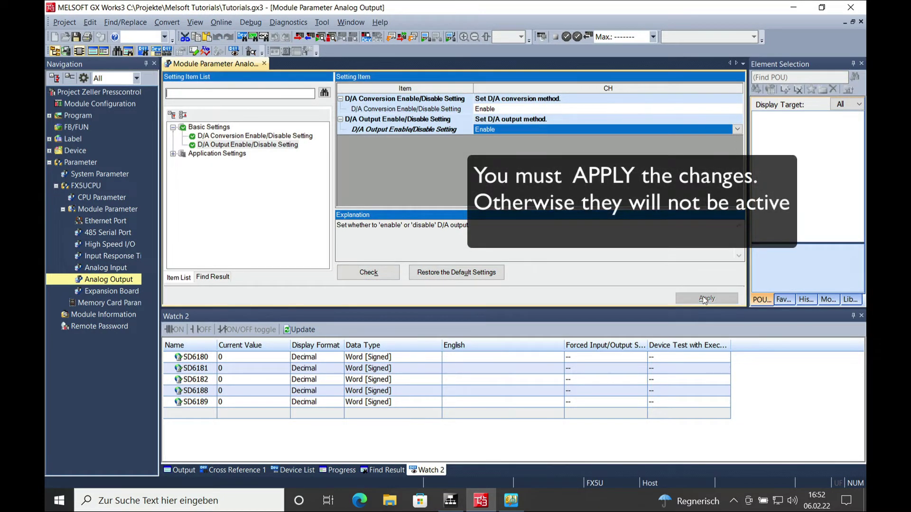
Write the parameters to the PLC, accepting remote STOP and overwriting the parameter and Remote Password files
click(299, 40)
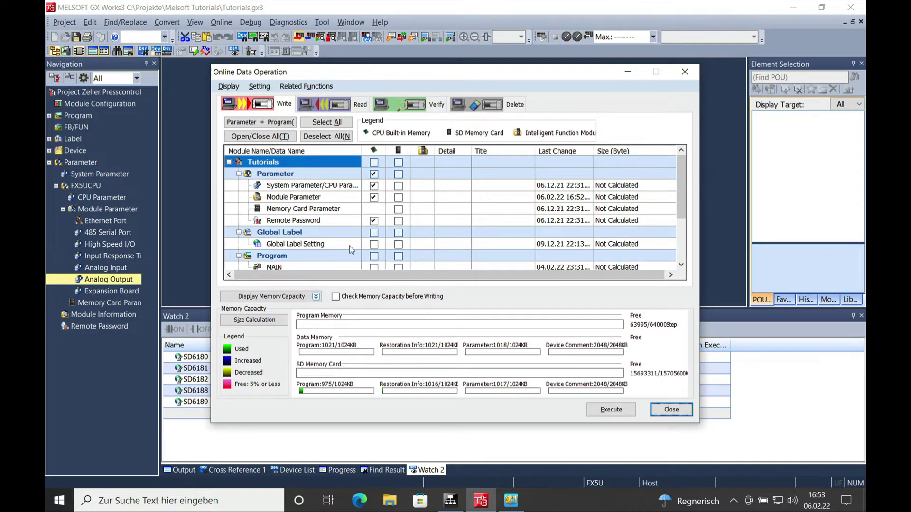
click(617, 411)
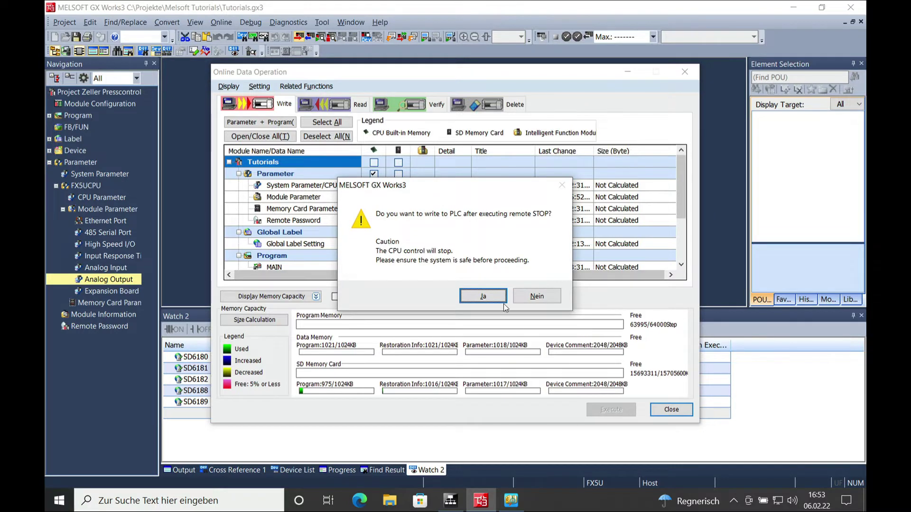
click(475, 297)
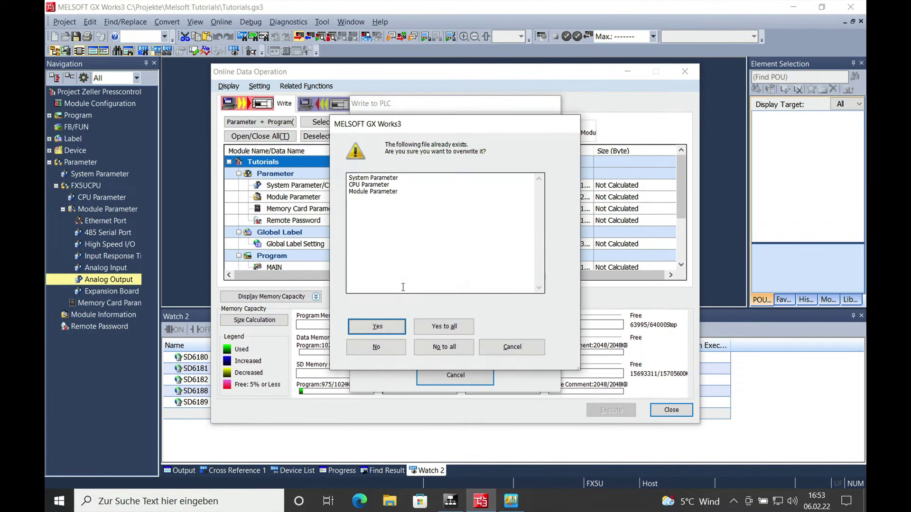
click(388, 331)
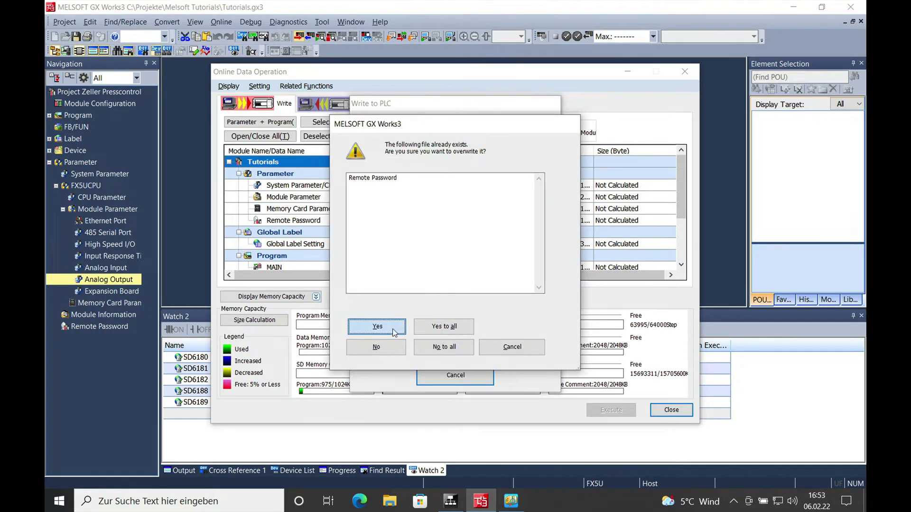
click(393, 329)
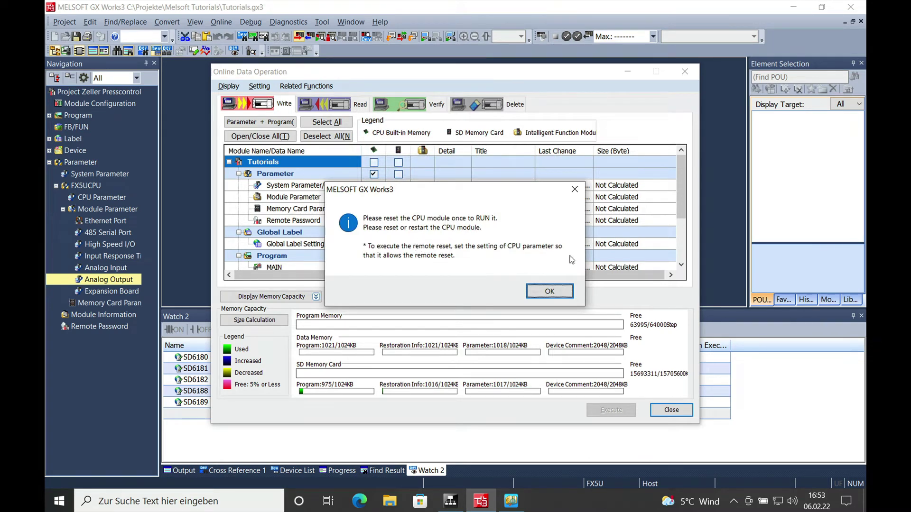
click(550, 292)
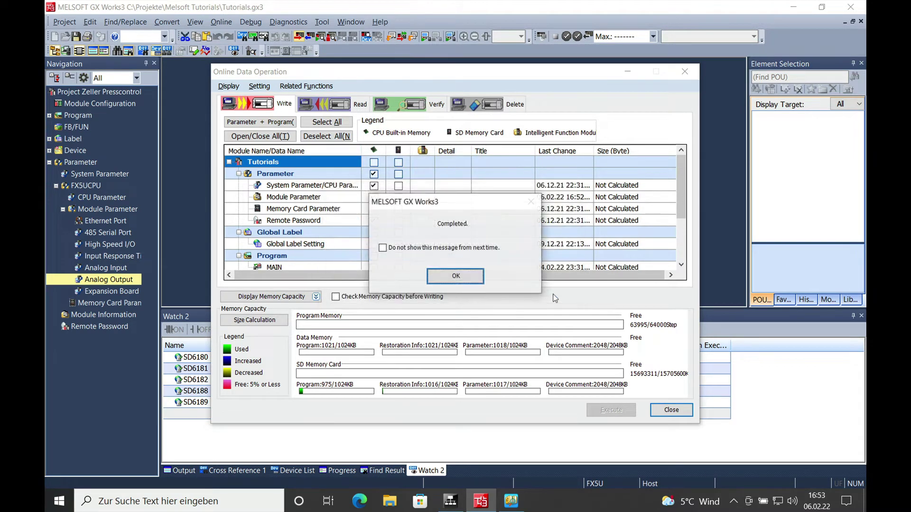
click(478, 282)
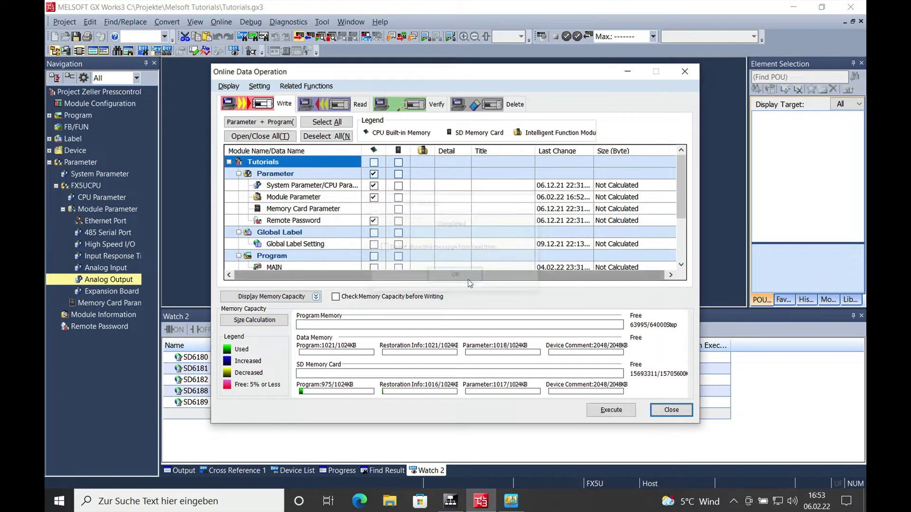
Close the write window and RESET the PLC CPU through Online > Remote Operation, confirming the reset
click(671, 411)
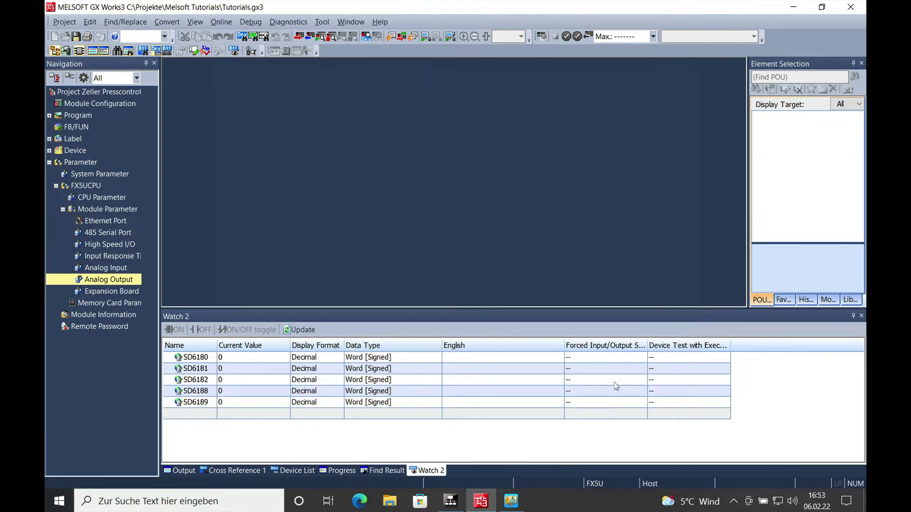
click(221, 21)
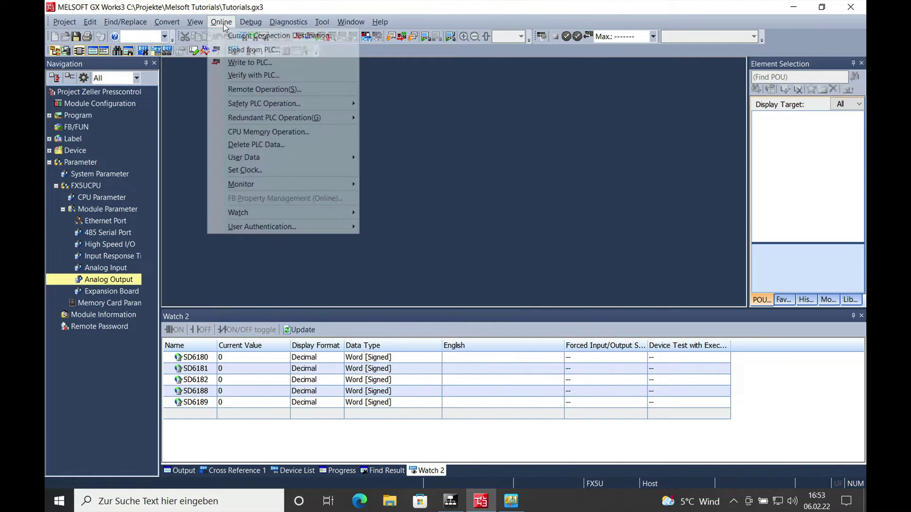
mouse_move(262, 102)
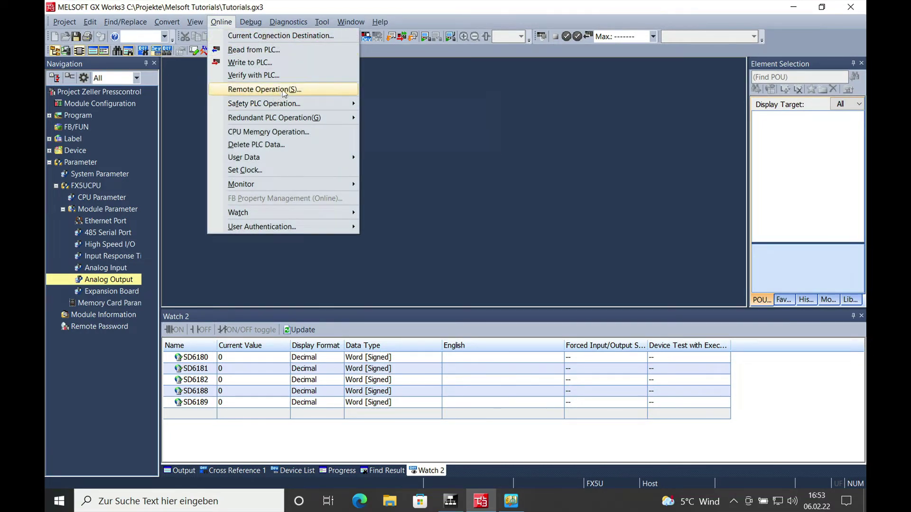
click(283, 89)
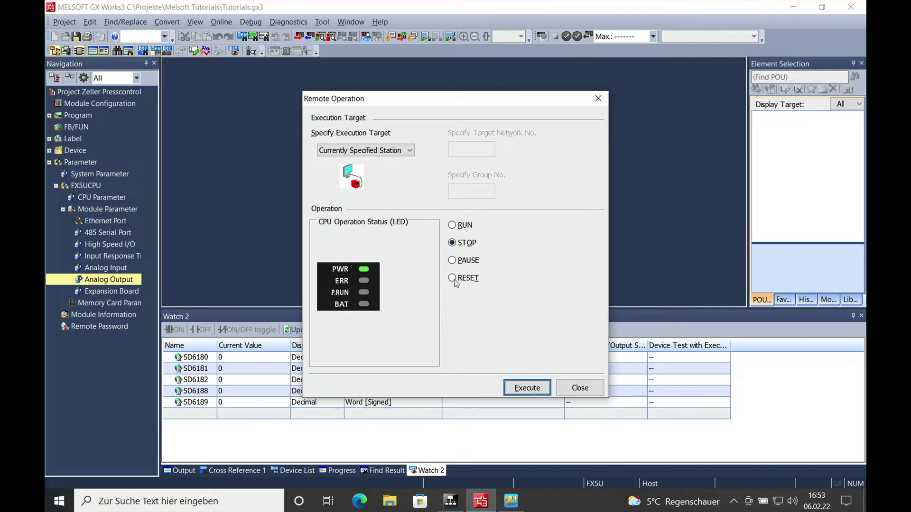
click(453, 279)
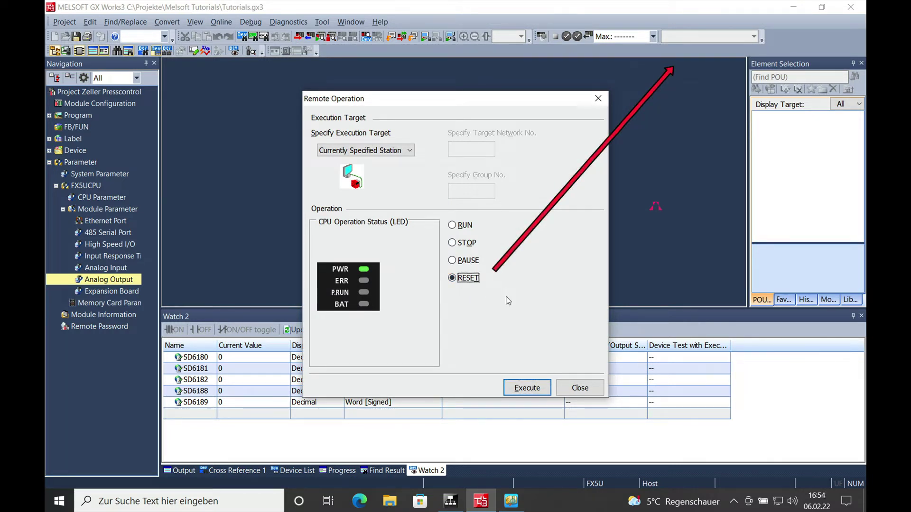
click(527, 390)
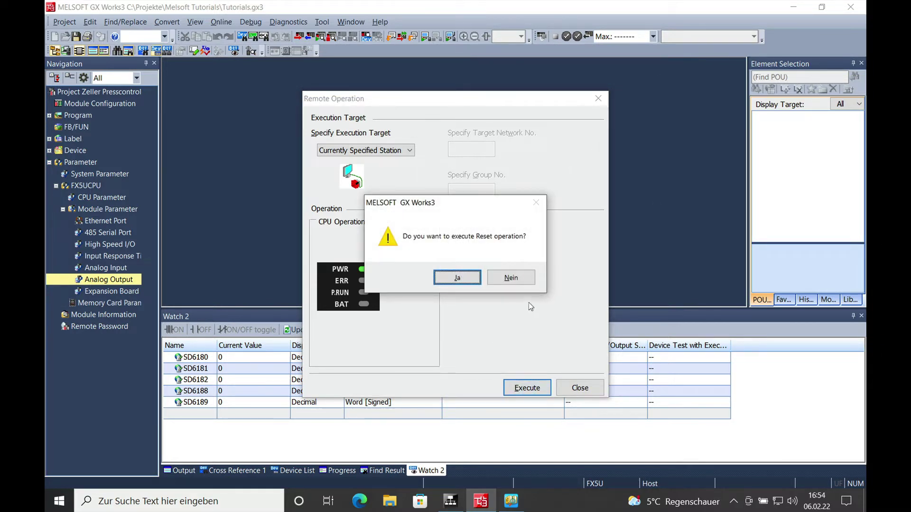
click(463, 278)
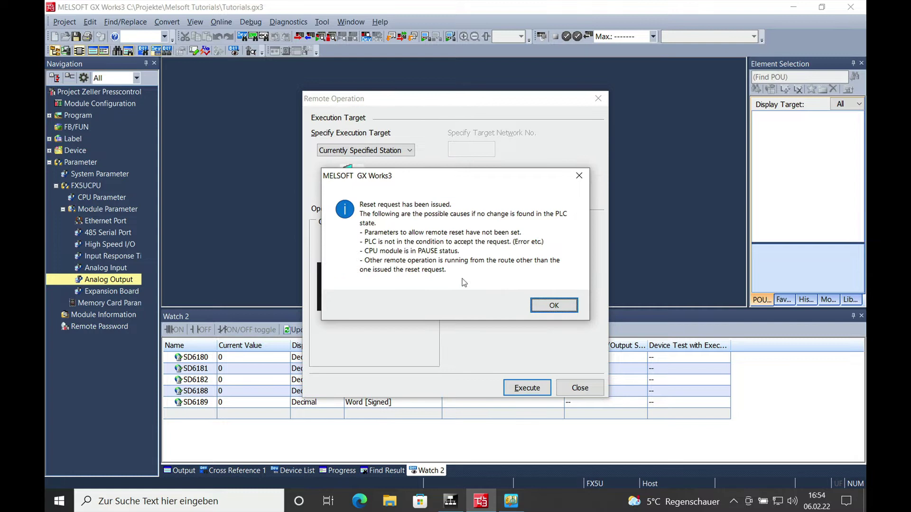
click(560, 306)
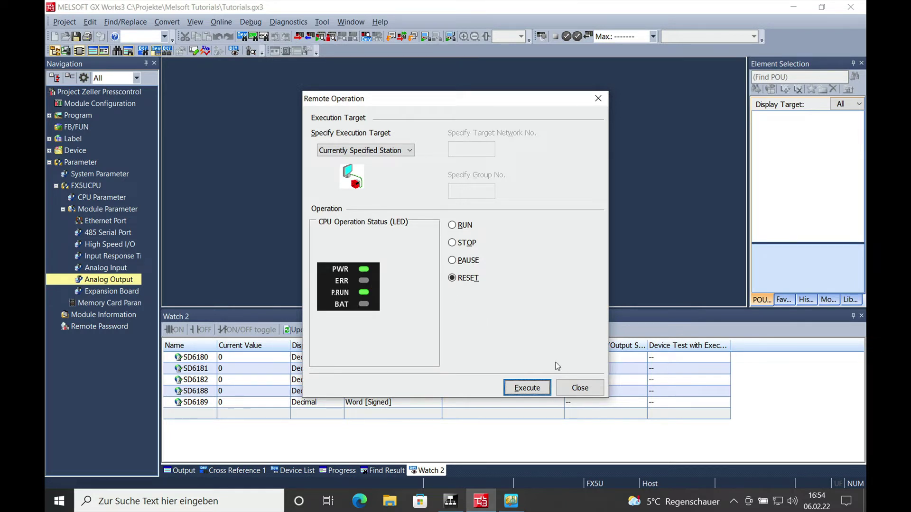
click(576, 388)
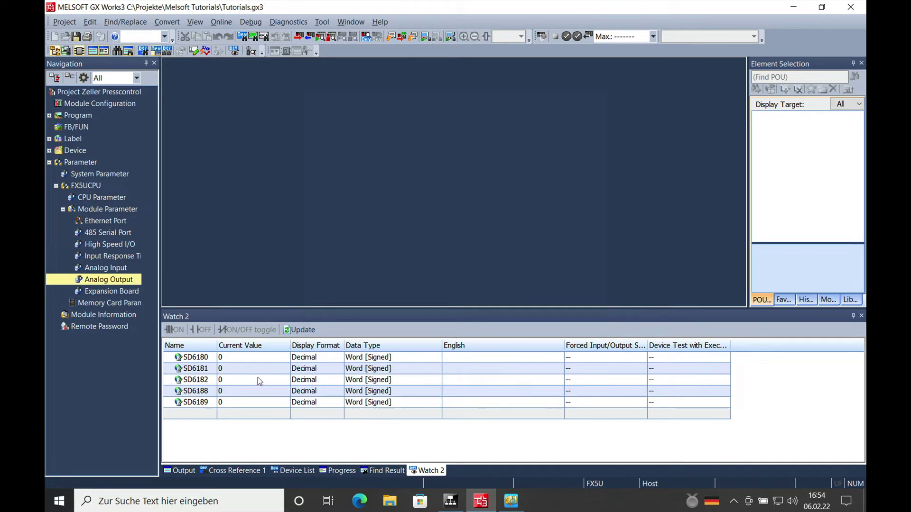
Read the e-Manual's Special Register List for SD6180–SD6219, then switch back to GX Works3
click(510, 500)
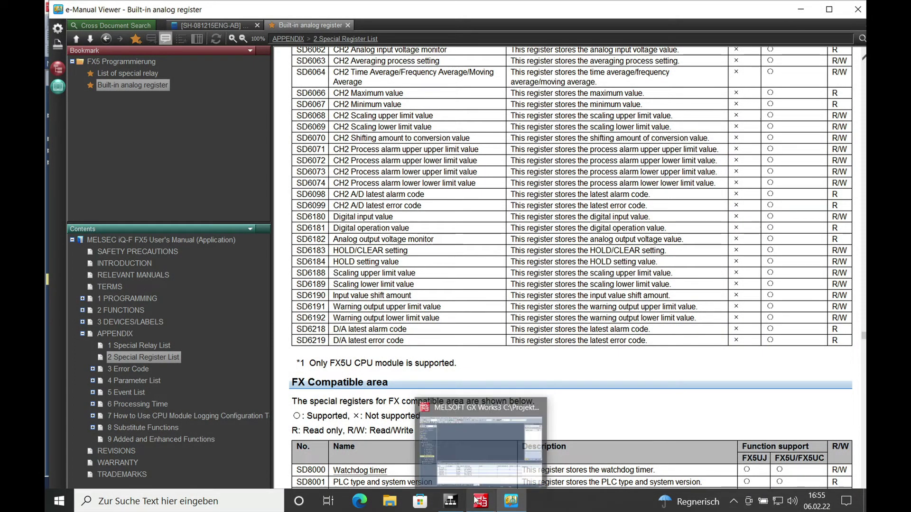
click(478, 501)
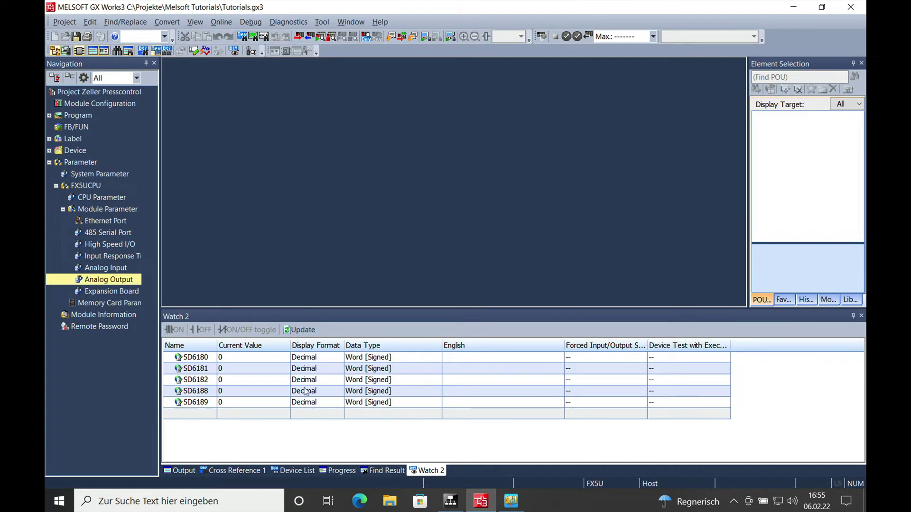
Start watching Watch 2 and enter 6180 as SD6180's current value
right_click(244, 357)
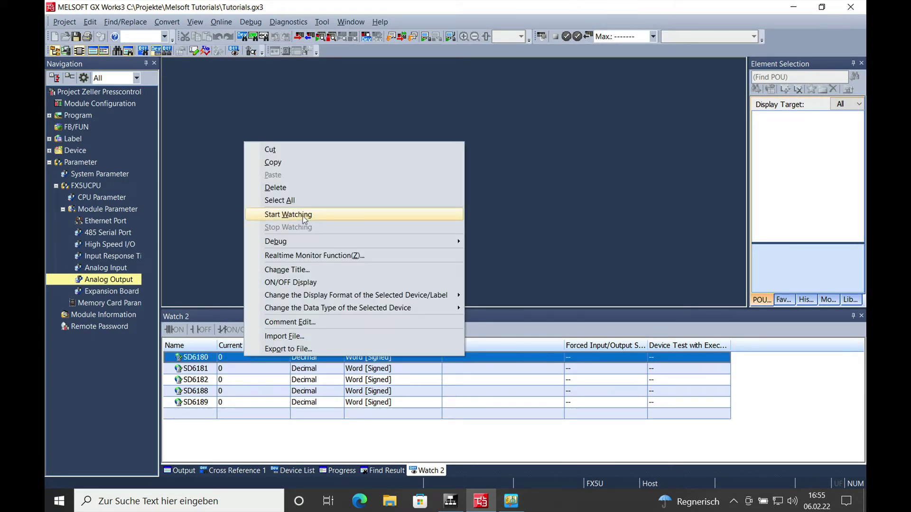
click(305, 216)
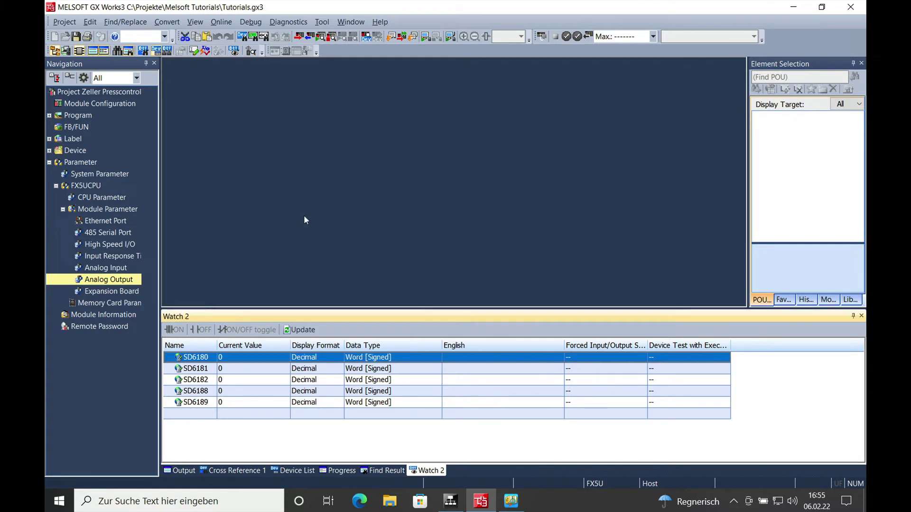
double_click(231, 357)
text(618)
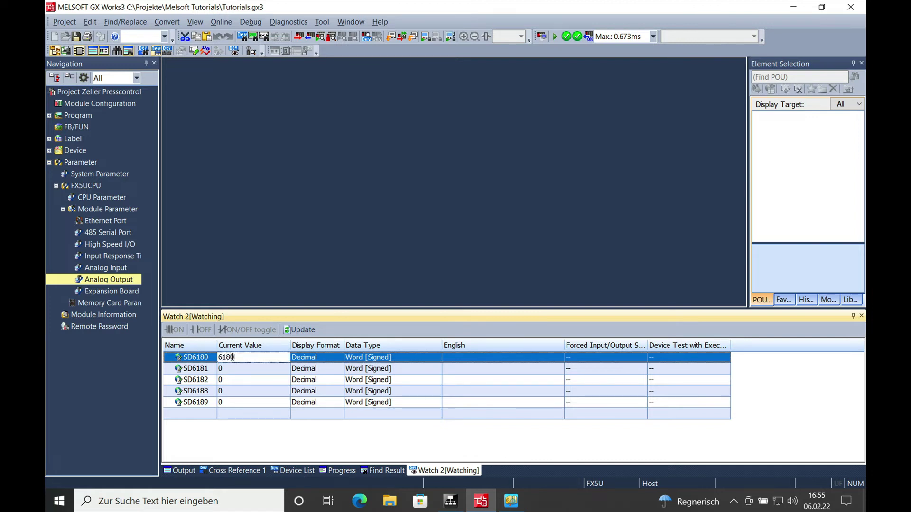
text(0)
key(Return)
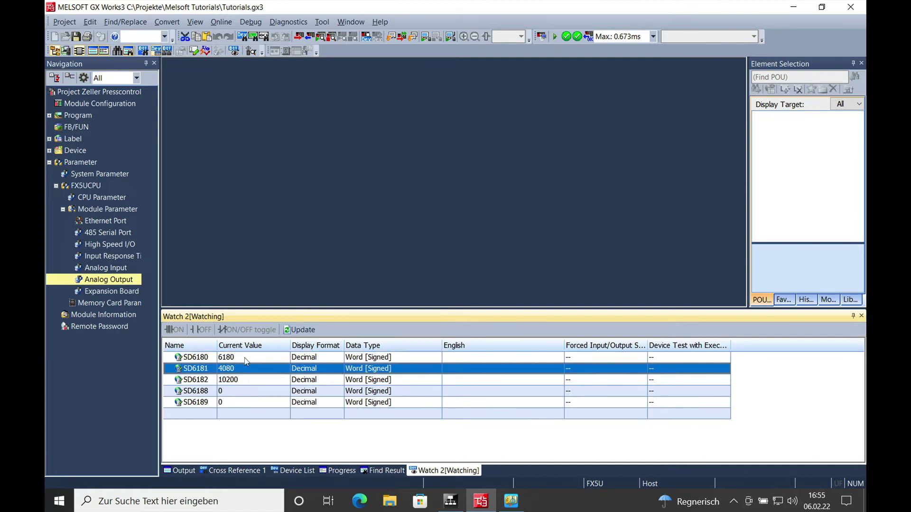
Change SD6180's current value to 4000 so SD6182 reads 10000
click(240, 359)
double_click(240, 358)
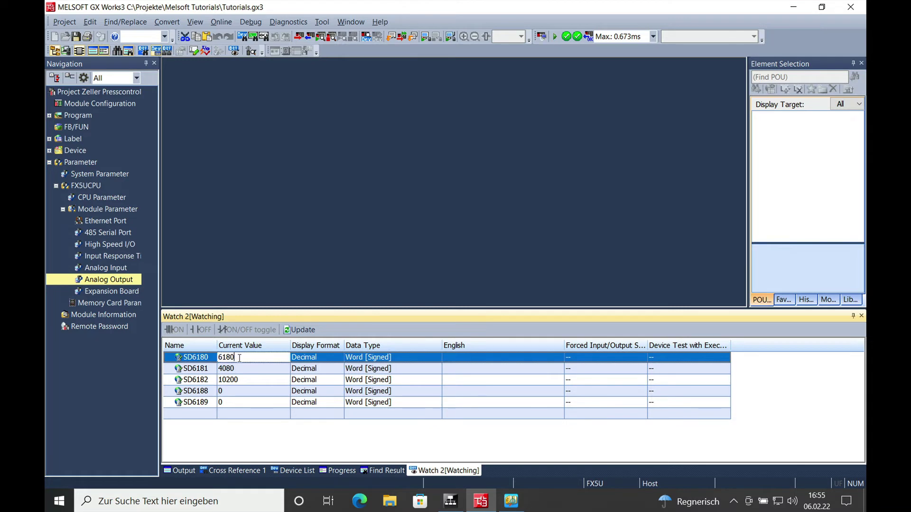
key(BackSpace)
key(BackSpace)
key(BackSpace)
key(BackSpace)
text(000)
key(Return)
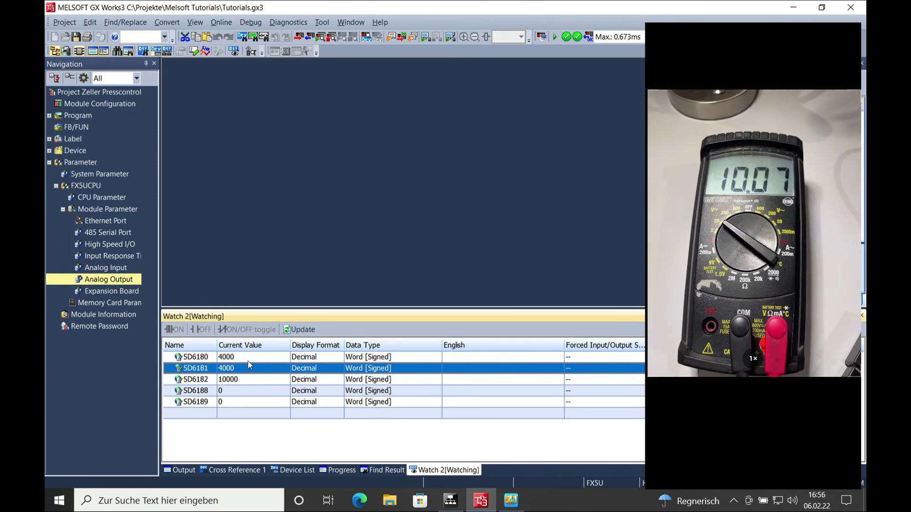
Change SD6180 from 4000 to 3000 in Watch 2, giving SD6182 7500 and about 7.5 V
double_click(246, 358)
key(BackSpace)
key(BackSpace)
key(BackSpace)
key(BackSpace)
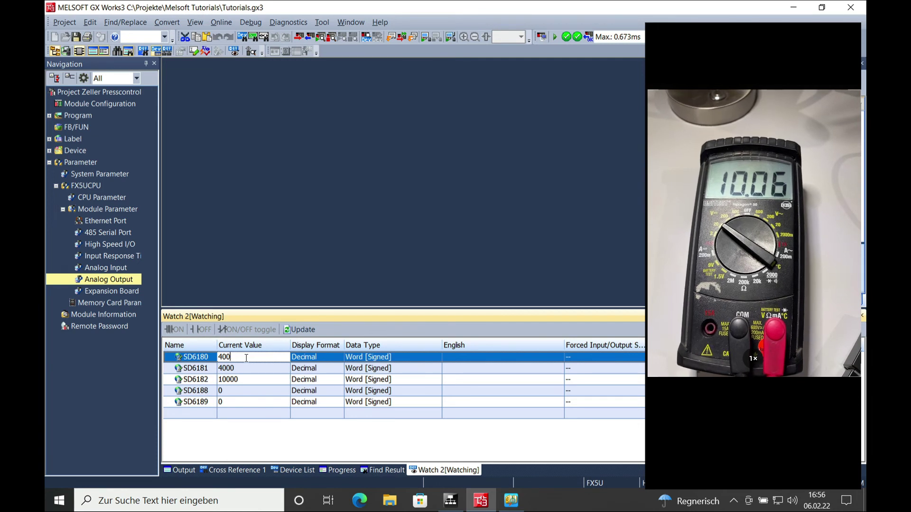
text(3)
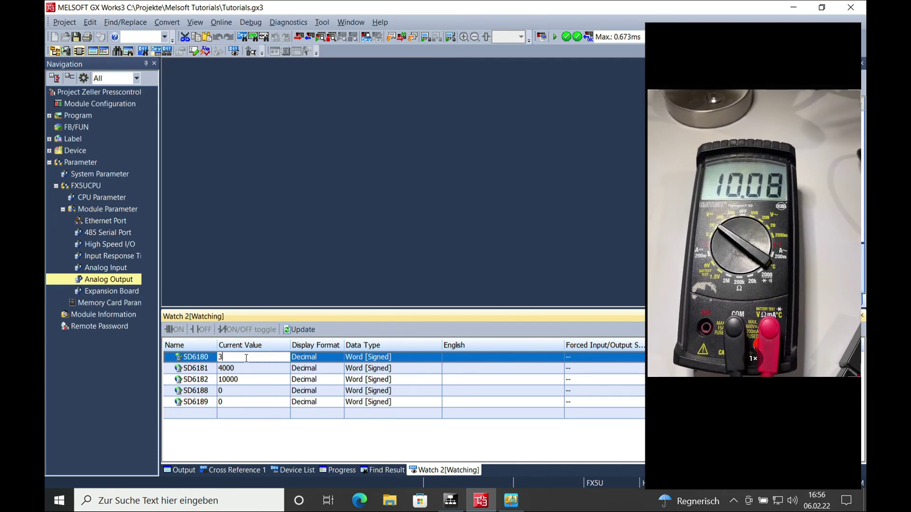
text(000)
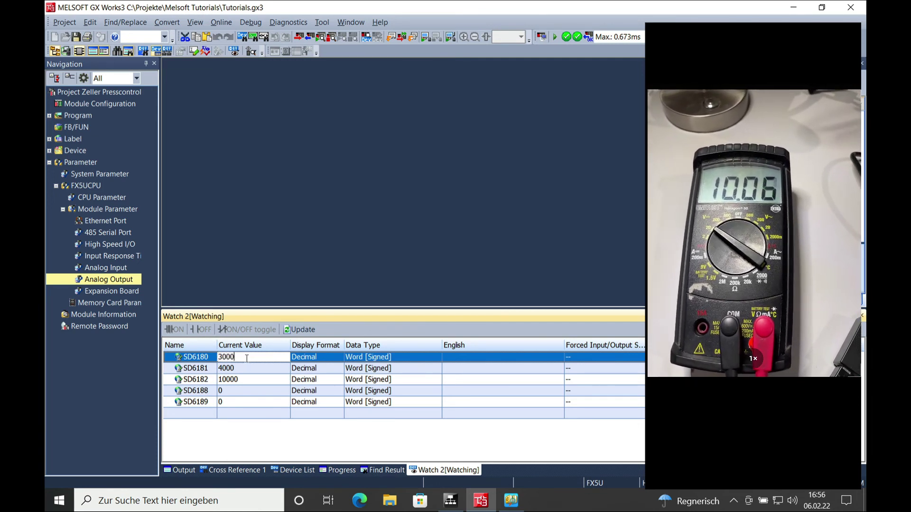
key(Return)
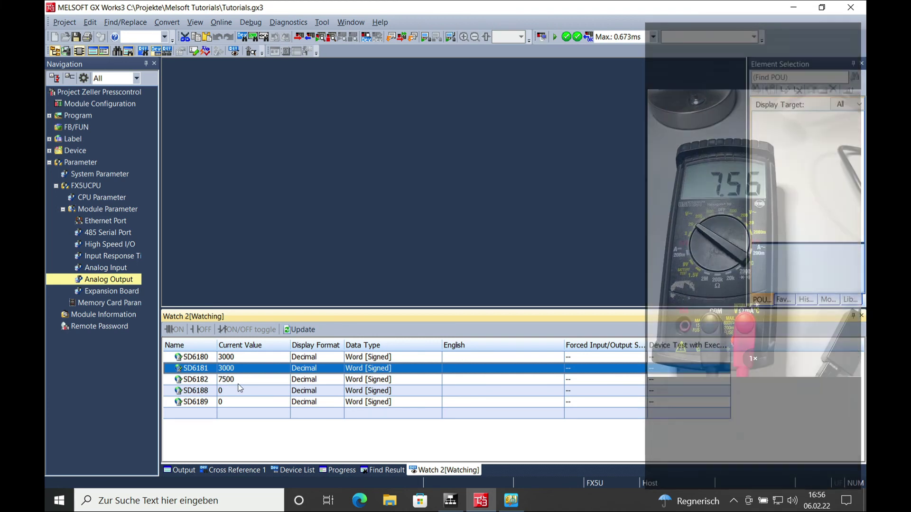
click(51, 167)
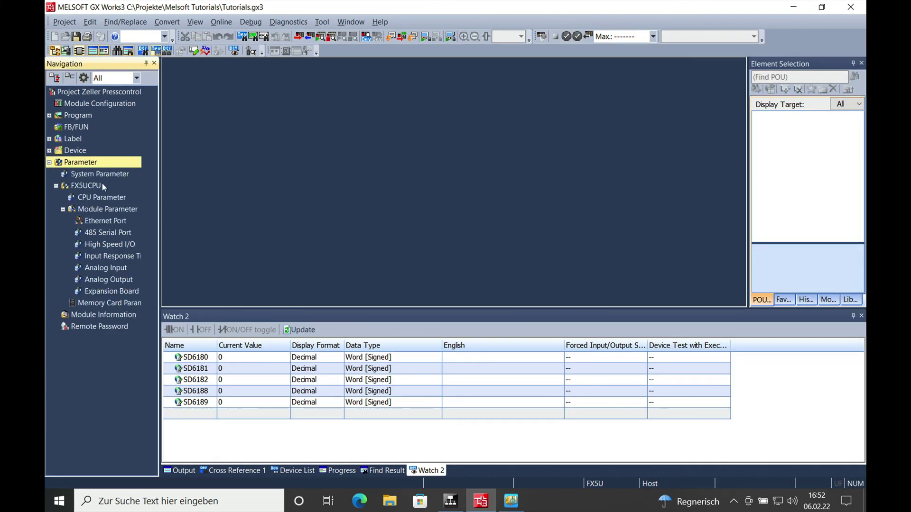
click(63, 209)
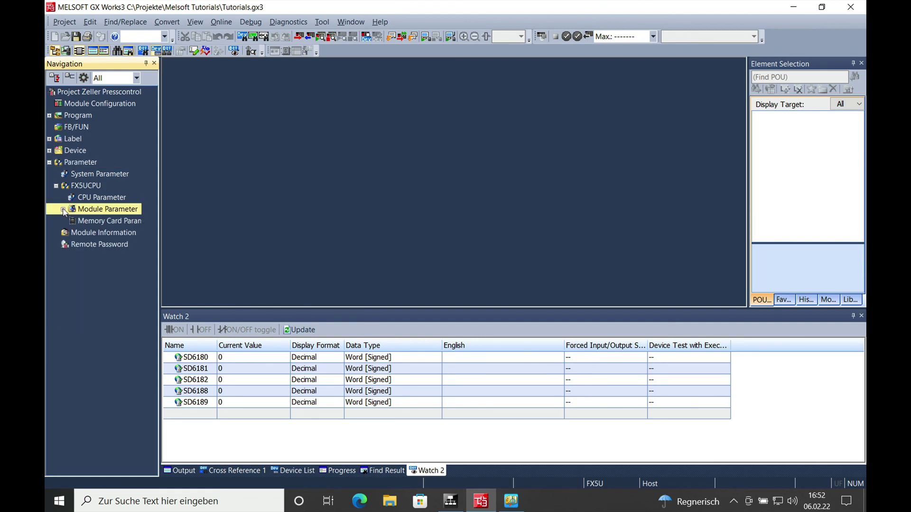
click(63, 209)
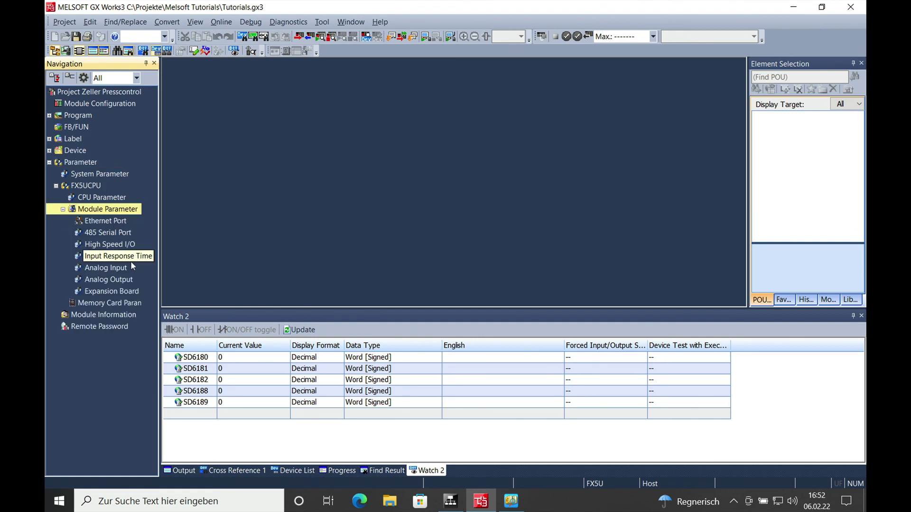
click(114, 279)
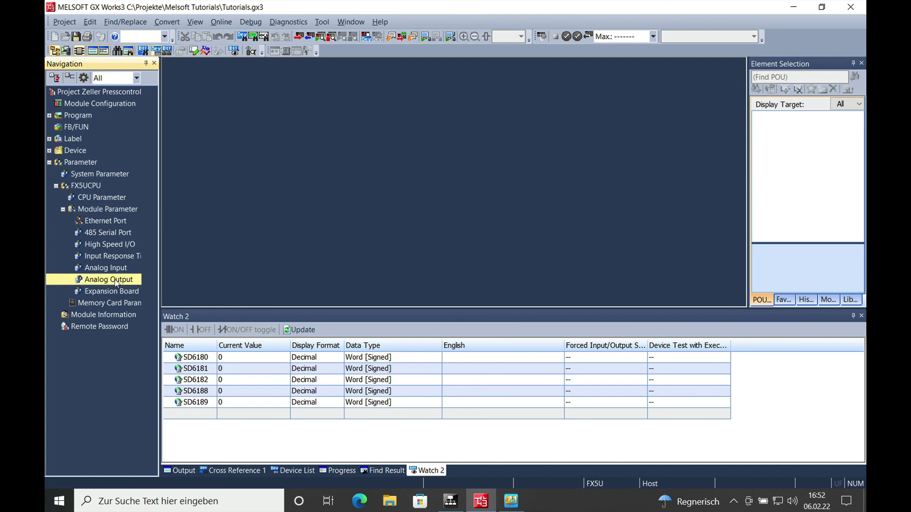